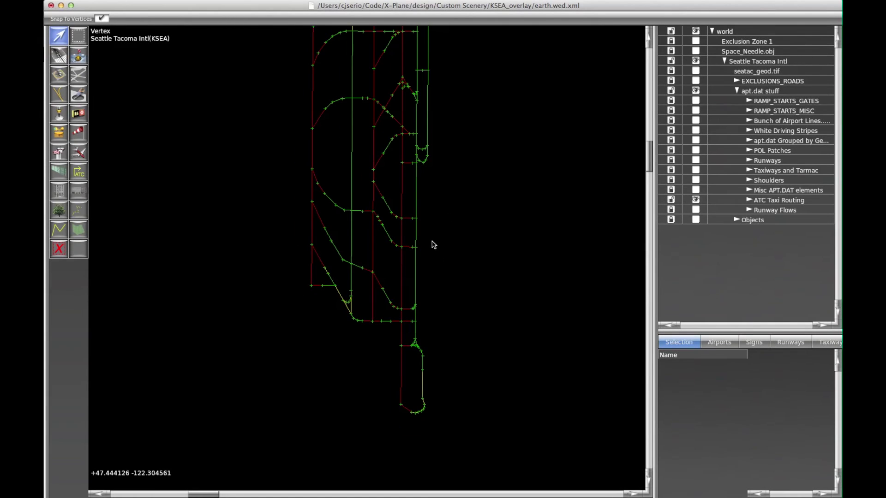
{"action": "scroll", "coordinate": [431, 266], "scroll_direction": "down", "scroll_amount": 3}
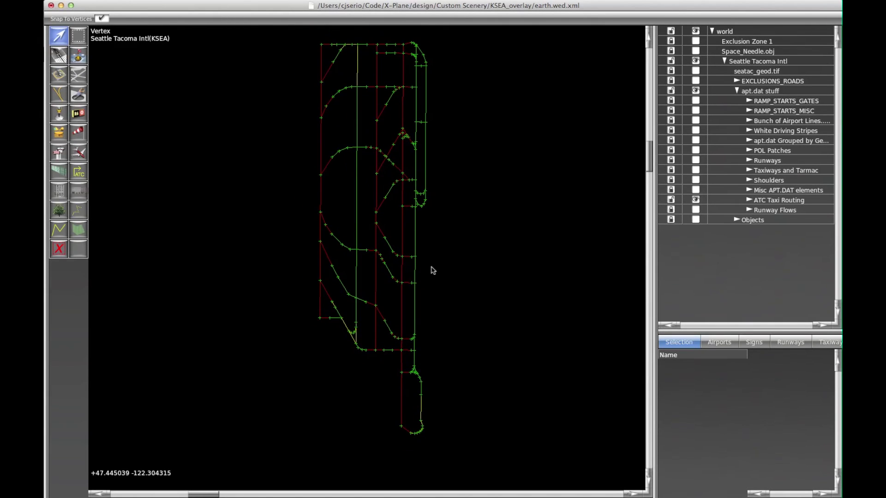
Zoom into the taxi-route edges, inspect route edge B's properties, then clear the selection
{"action": "scroll", "coordinate": [431, 268], "scroll_direction": "up", "scroll_amount": 3}
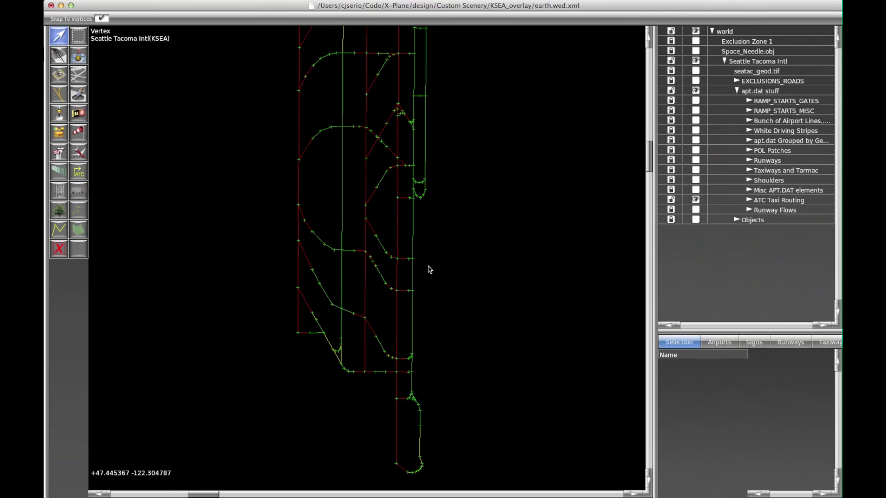
{"action": "scroll", "coordinate": [432, 258], "scroll_direction": "up", "scroll_amount": 5}
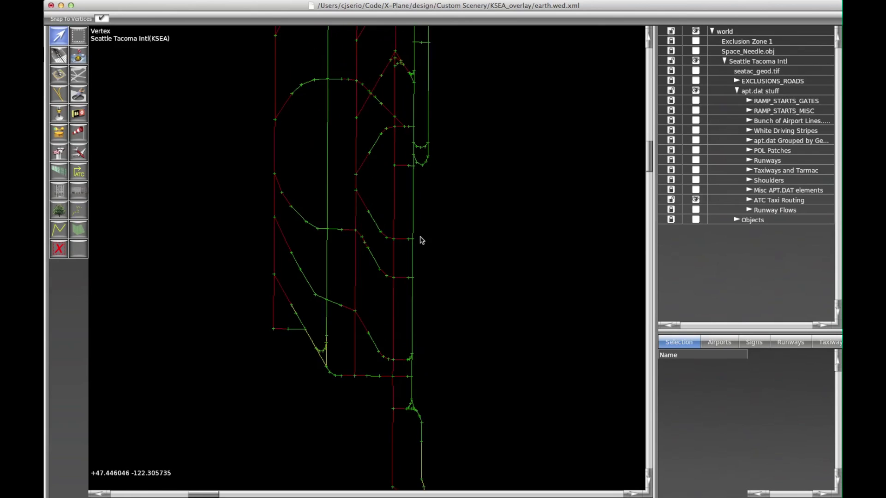
{"action": "scroll", "coordinate": [411, 238], "scroll_direction": "up", "scroll_amount": 2}
{"action": "left_click", "coordinate": [400, 236]}
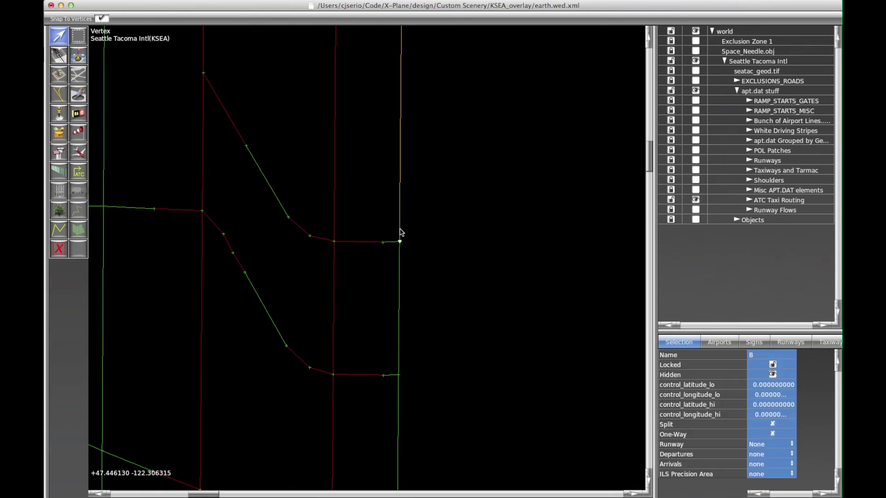
{"action": "scroll", "coordinate": [426, 210], "scroll_direction": "up", "scroll_amount": 1}
{"action": "scroll", "coordinate": [426, 210], "scroll_direction": "down", "scroll_amount": 3}
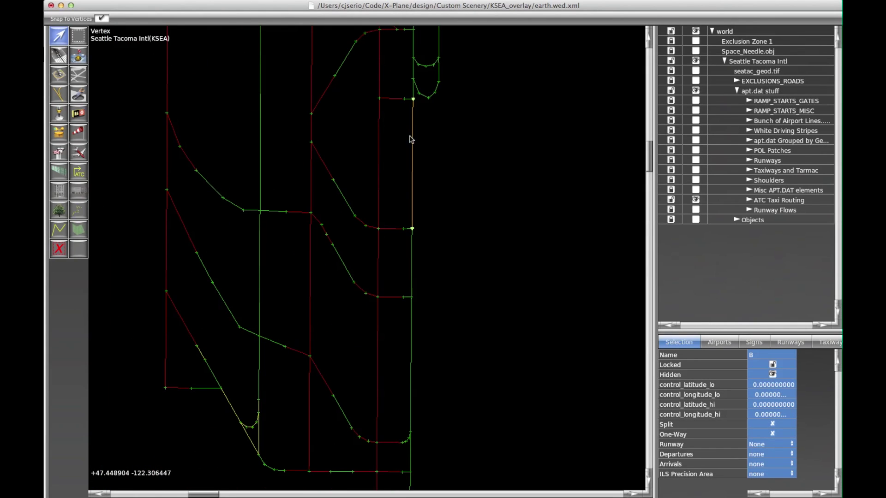
{"action": "left_click", "coordinate": [414, 233]}
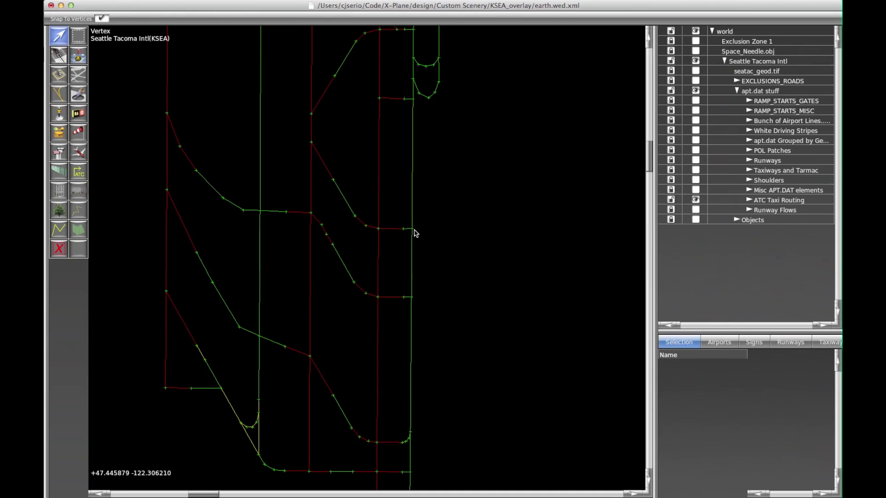
{"action": "left_click", "coordinate": [413, 230]}
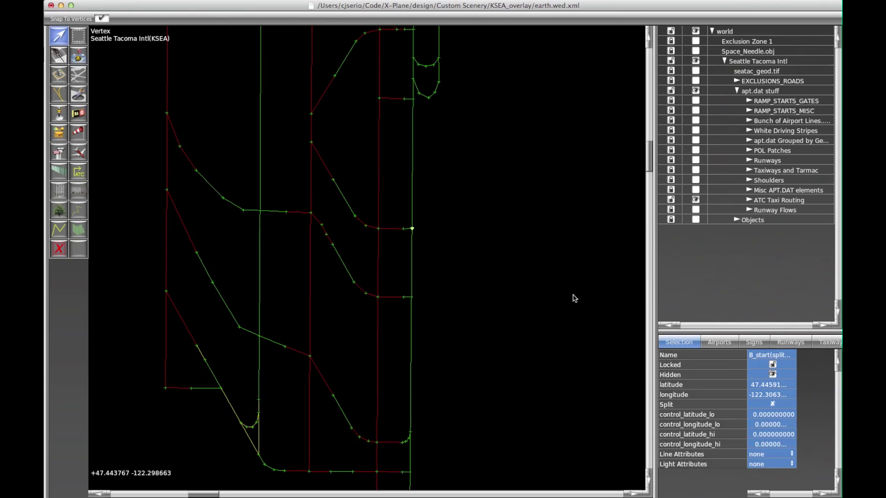
{"action": "left_click", "coordinate": [529, 278]}
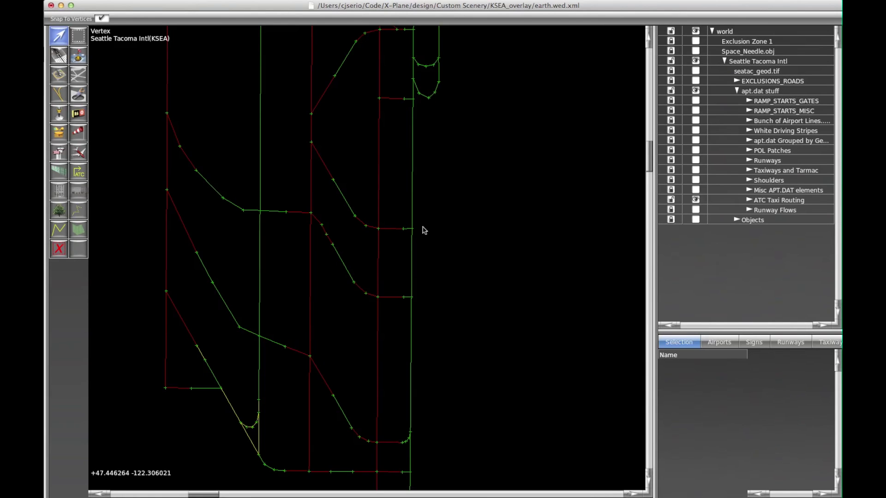
{"action": "left_click", "coordinate": [414, 144]}
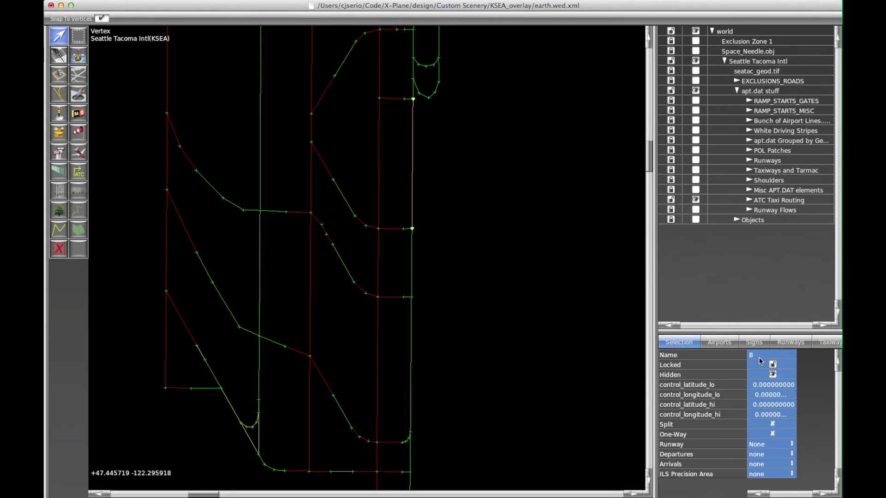
{"action": "left_click", "coordinate": [413, 229]}
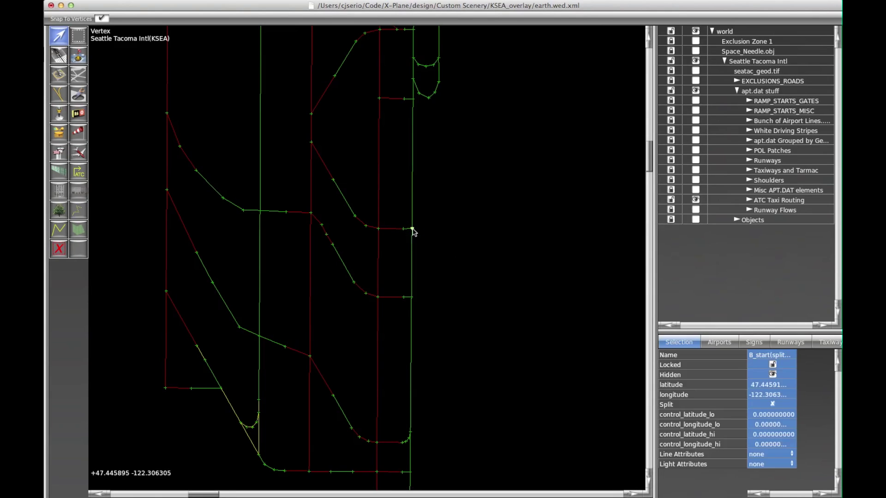
{"action": "left_click", "coordinate": [414, 104]}
{"action": "left_click", "coordinate": [414, 101]}
{"action": "left_click", "coordinate": [460, 128]}
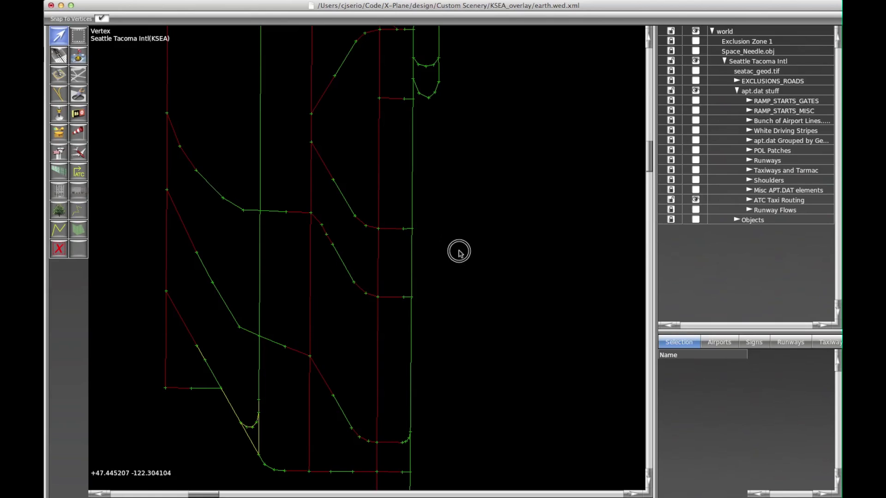
{"action": "scroll", "coordinate": [459, 270], "scroll_direction": "down", "scroll_amount": 3}
Make the Runways layer visible and centre the view on the runway's south end
{"action": "scroll", "coordinate": [456, 305], "scroll_direction": "down", "scroll_amount": 5}
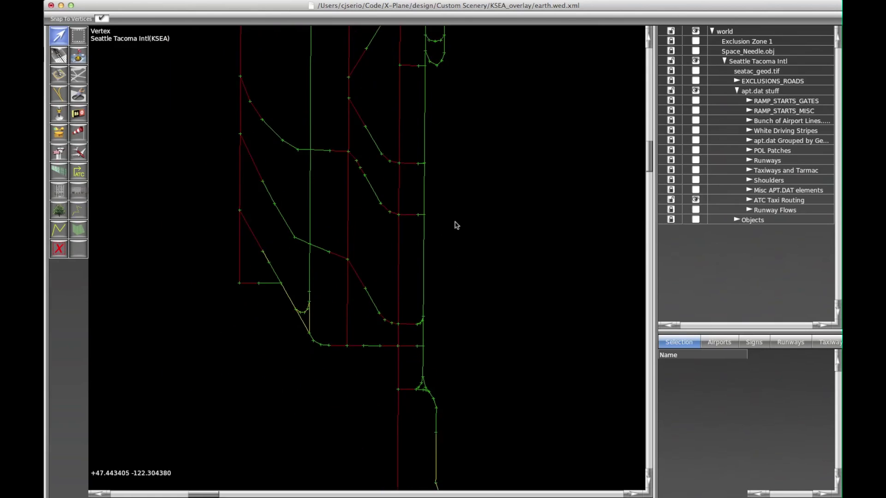
{"action": "left_click", "coordinate": [696, 160]}
{"action": "scroll", "coordinate": [455, 386], "scroll_direction": "up", "scroll_amount": 1}
{"action": "scroll", "coordinate": [455, 386], "scroll_direction": "up", "scroll_amount": 3}
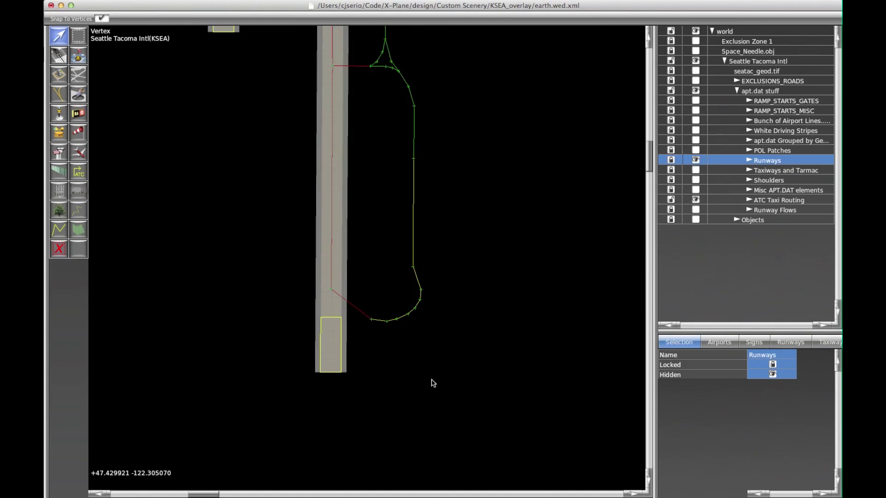
{"action": "scroll", "coordinate": [431, 382], "scroll_direction": "up", "scroll_amount": 2}
{"action": "right_click_drag", "start_coordinate": [330, 349], "coordinate": [445, 380]}
{"action": "scroll", "coordinate": [445, 380], "scroll_direction": "up", "scroll_amount": 4}
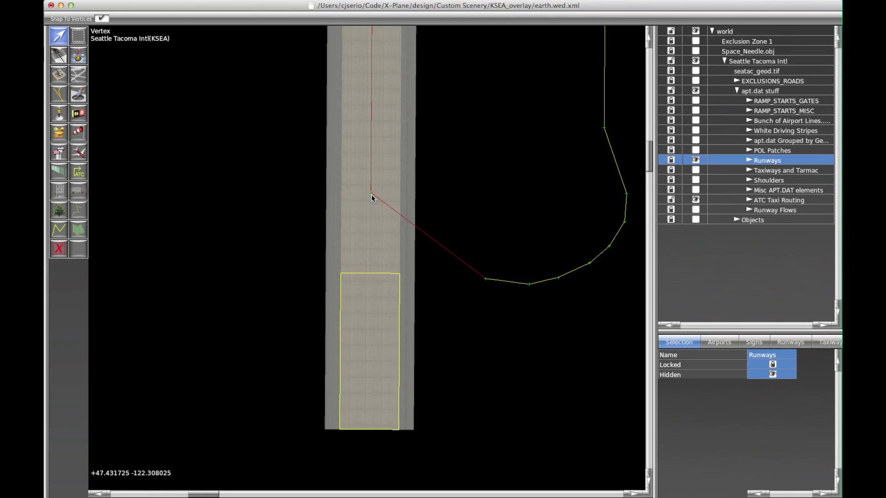
{"action": "scroll", "coordinate": [372, 197], "scroll_direction": "down", "scroll_amount": 1}
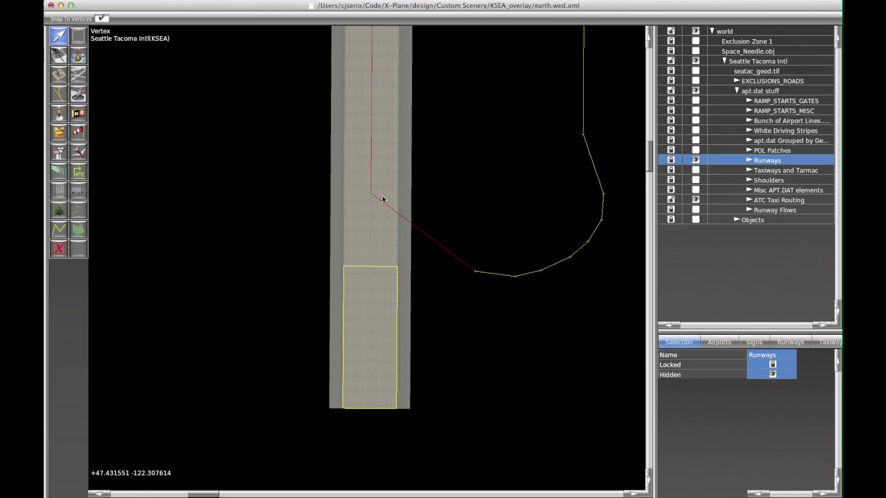
Select the B_stop node where the diagonal edge meets the runway centreline
{"action": "scroll", "coordinate": [378, 223], "scroll_direction": "down", "scroll_amount": 2}
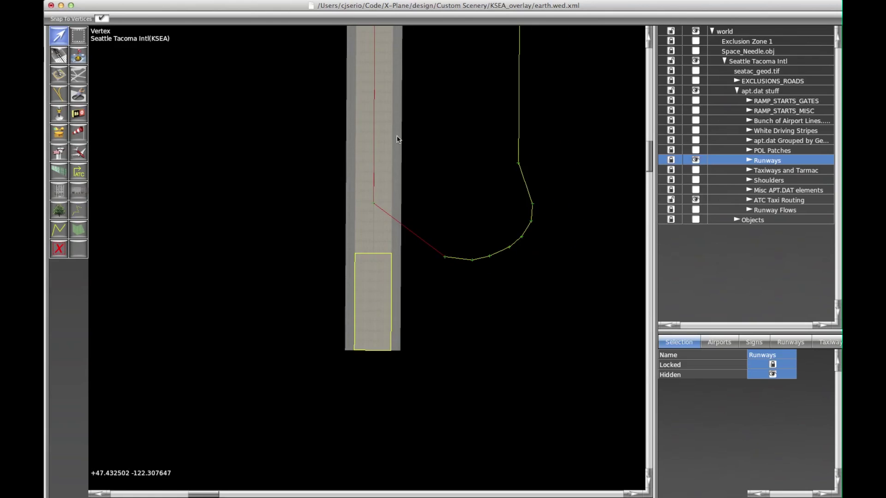
{"action": "right_click_drag", "start_coordinate": [399, 138], "coordinate": [397, 217]}
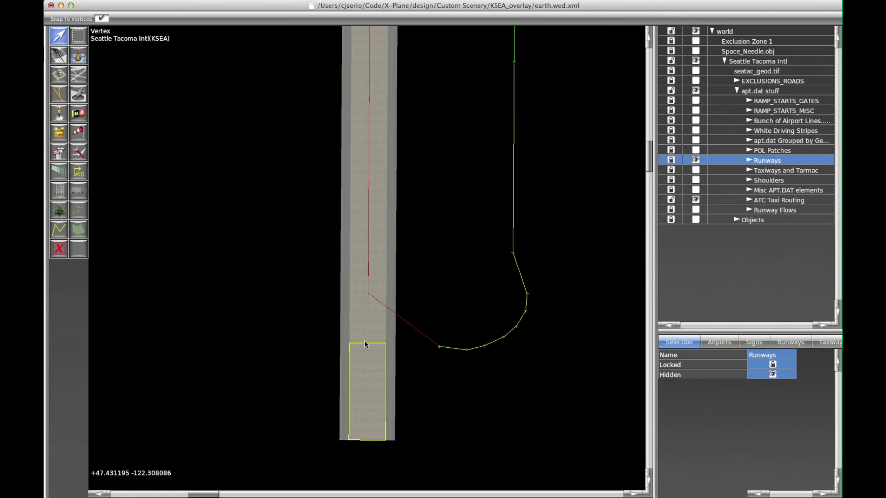
{"action": "left_click", "coordinate": [368, 294]}
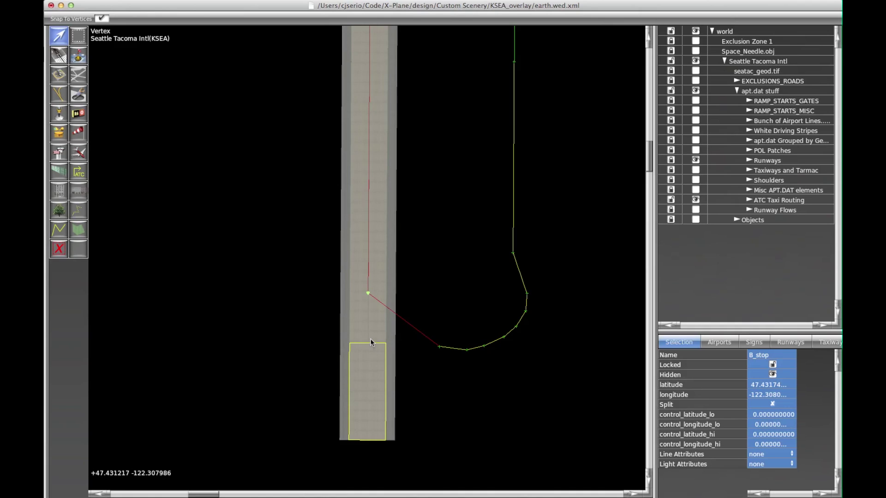
{"action": "scroll", "coordinate": [386, 323], "scroll_direction": "down", "scroll_amount": 5}
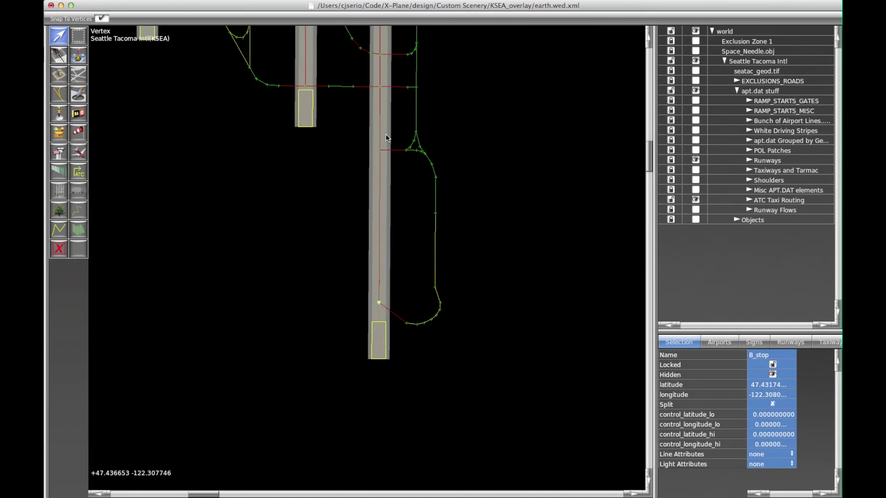
{"action": "left_click", "coordinate": [395, 151]}
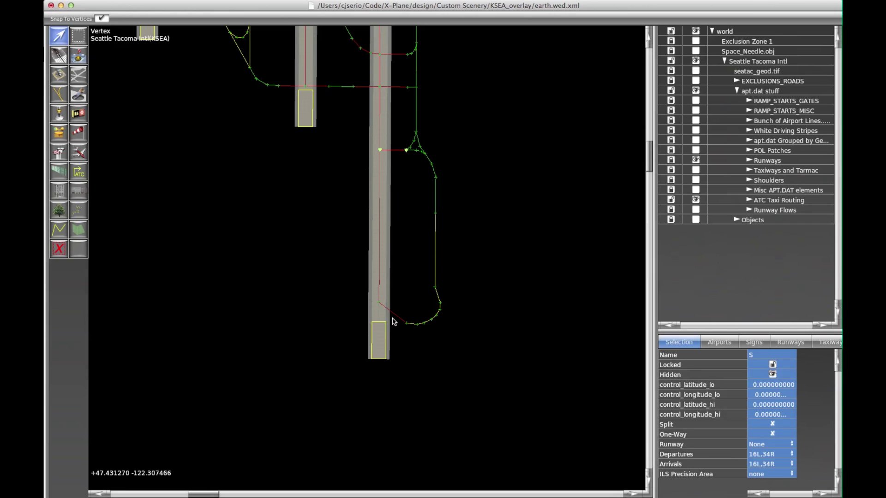
{"action": "left_click", "coordinate": [402, 303]}
{"action": "scroll", "coordinate": [385, 349], "scroll_direction": "up", "scroll_amount": 3}
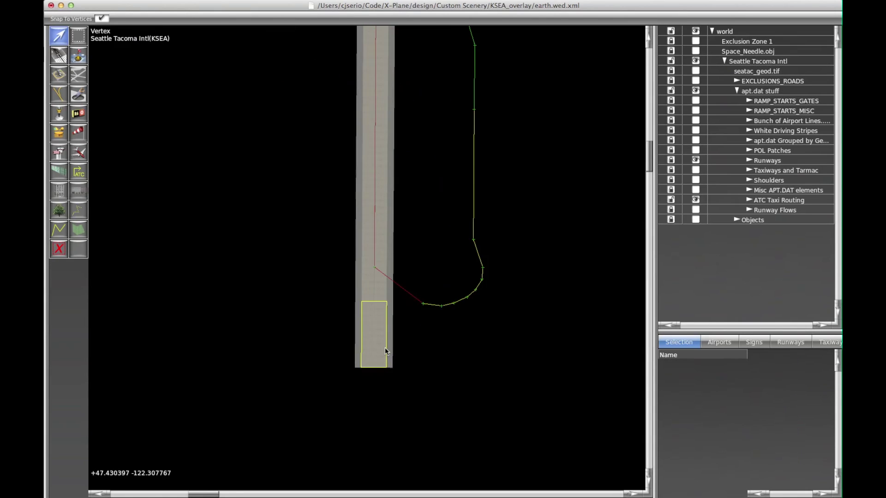
{"action": "scroll", "coordinate": [384, 350], "scroll_direction": "up", "scroll_amount": 2}
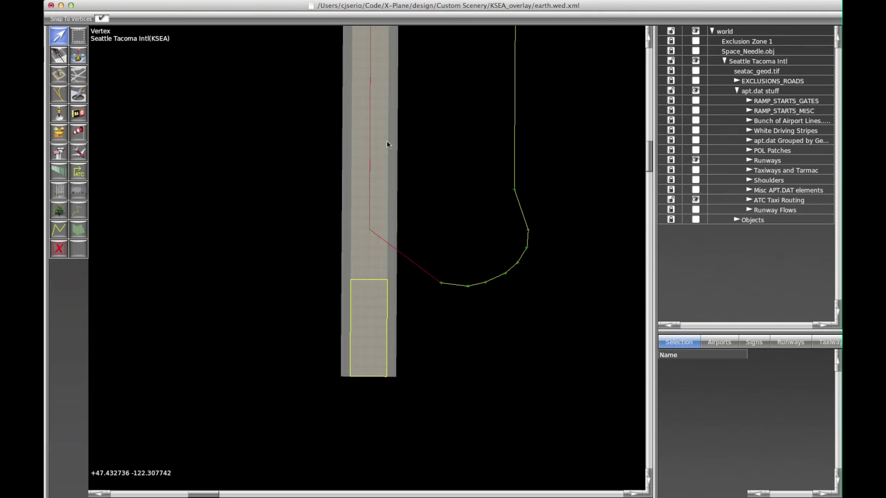
{"action": "left_click", "coordinate": [370, 231]}
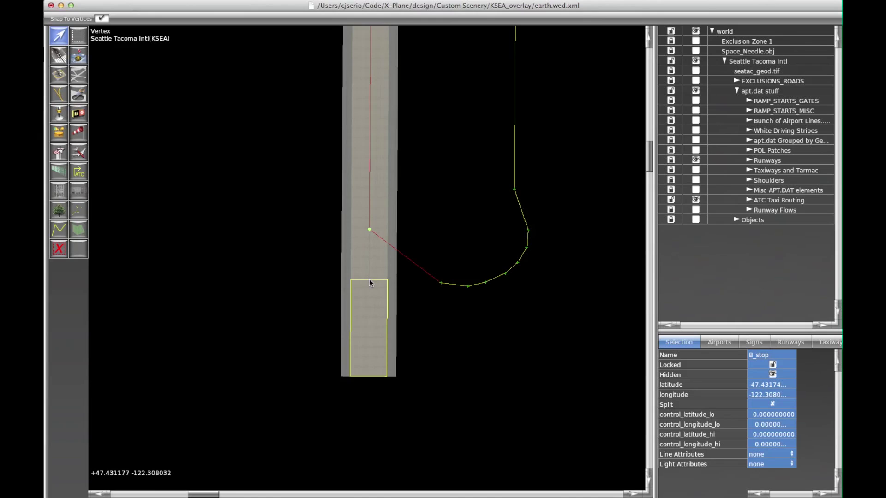
{"action": "left_click", "coordinate": [433, 301]}
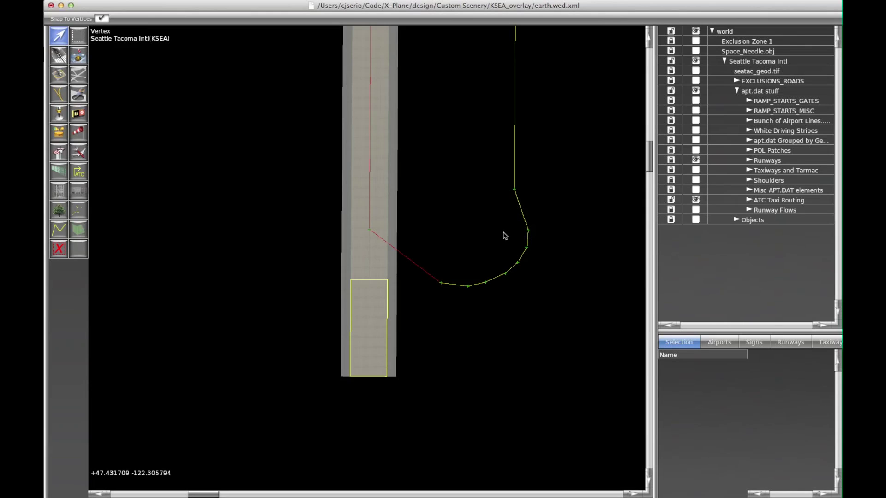
{"action": "scroll", "coordinate": [505, 236], "scroll_direction": "down", "scroll_amount": 3}
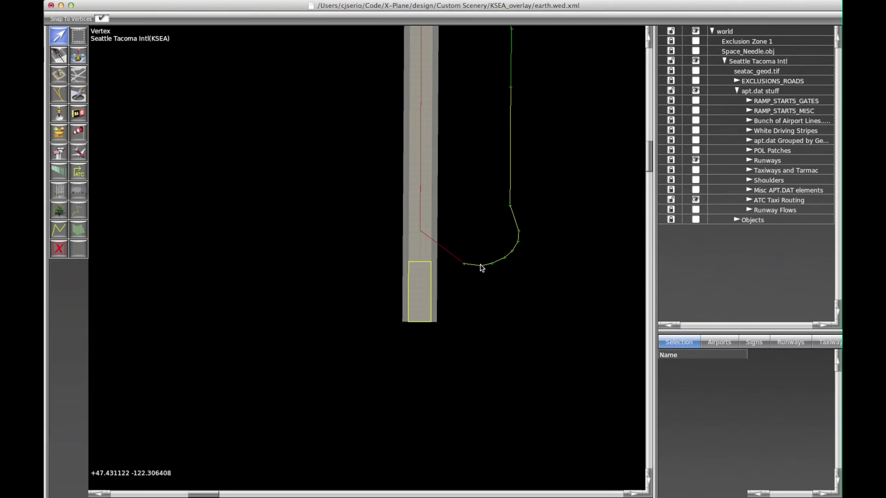
{"action": "scroll", "coordinate": [484, 269], "scroll_direction": "up", "scroll_amount": 5}
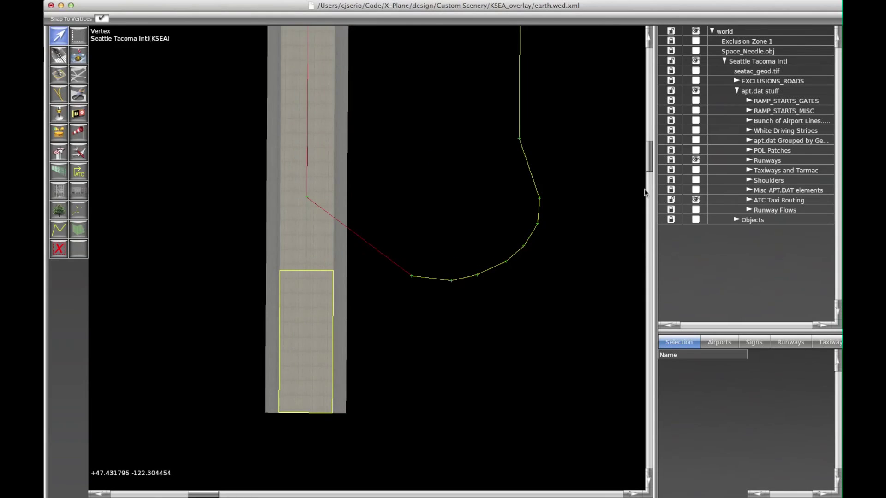
Turn on the Taxiways and Tarmac and Bunch of Airport Lines layers
{"action": "left_click", "coordinate": [699, 171]}
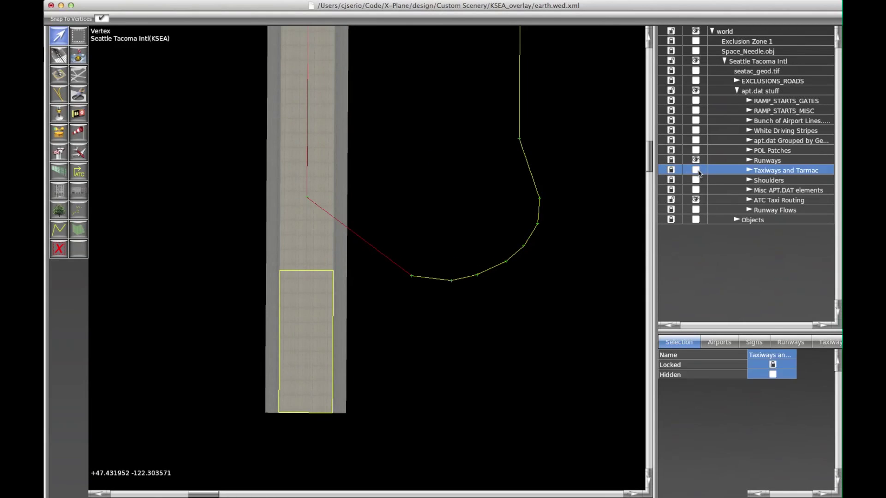
{"action": "left_click", "coordinate": [698, 171]}
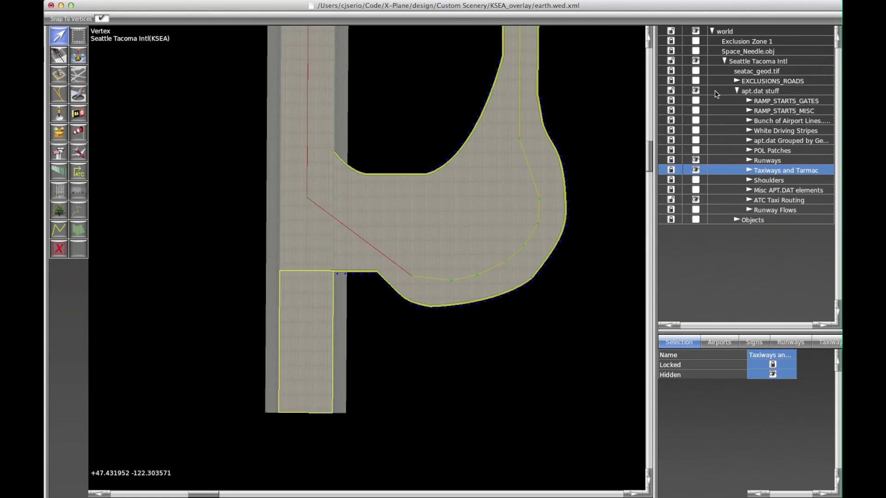
{"action": "left_click", "coordinate": [701, 122]}
{"action": "left_click", "coordinate": [696, 121]}
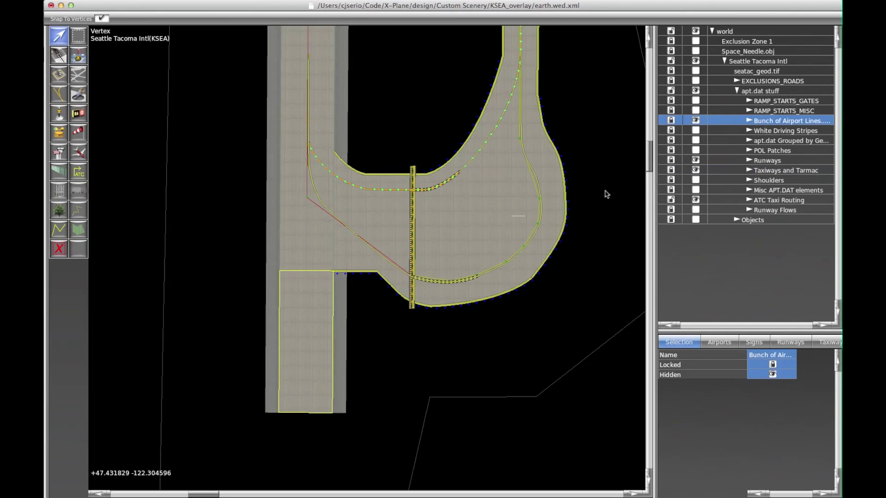
Zoom in on the curved taxiway junction north of the runway crossing
{"action": "scroll", "coordinate": [600, 199], "scroll_direction": "up", "scroll_amount": 3}
{"action": "scroll", "coordinate": [418, 96], "scroll_direction": "up", "scroll_amount": 3}
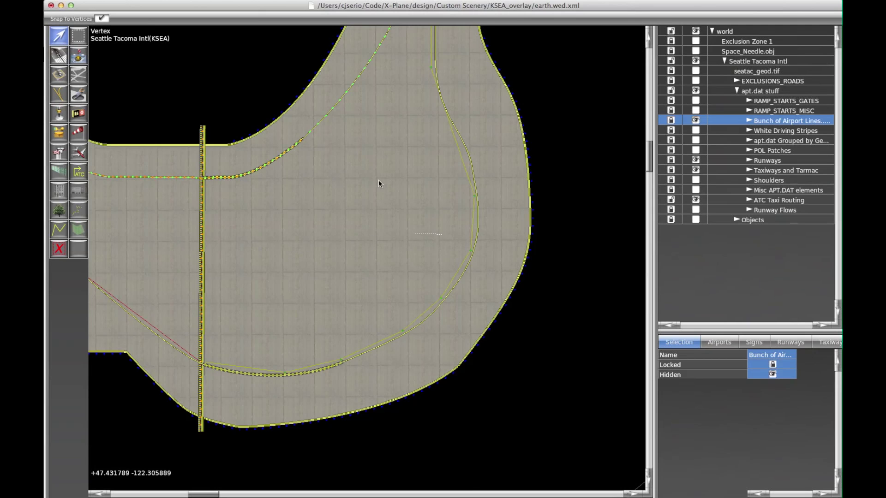
{"action": "scroll", "coordinate": [382, 320], "scroll_direction": "down", "scroll_amount": 3}
{"action": "scroll", "coordinate": [386, 277], "scroll_direction": "up", "scroll_amount": 3}
{"action": "scroll", "coordinate": [395, 337], "scroll_direction": "up", "scroll_amount": 5}
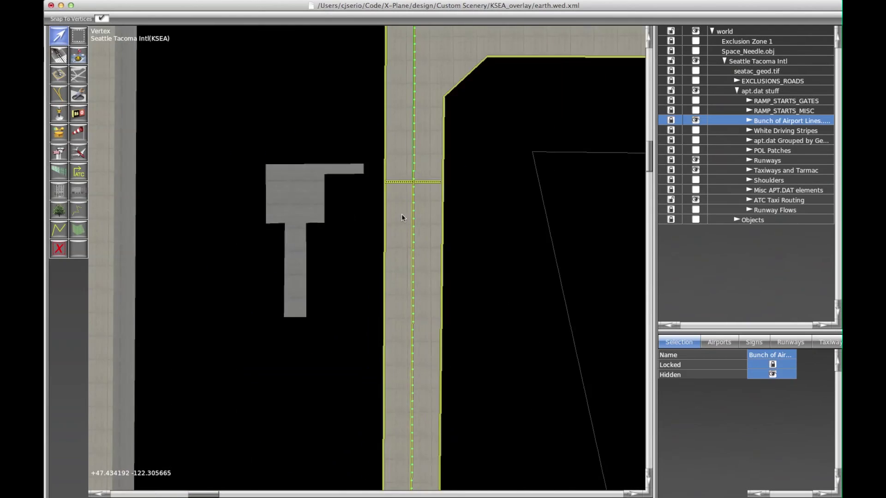
{"action": "scroll", "coordinate": [401, 214], "scroll_direction": "down", "scroll_amount": 3}
{"action": "scroll", "coordinate": [396, 195], "scroll_direction": "up", "scroll_amount": 5}
{"action": "scroll", "coordinate": [408, 287], "scroll_direction": "up", "scroll_amount": 3}
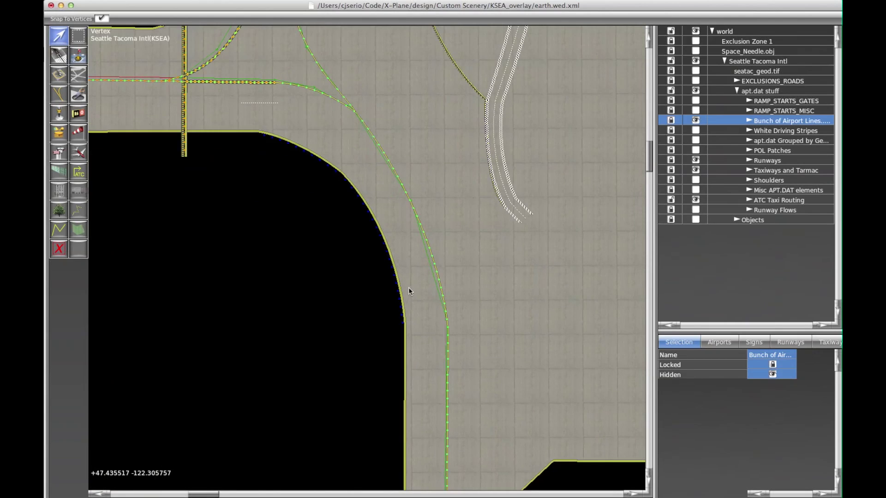
Hide the Taxiways and Tarmac layer while keeping Bunch of Airport Lines visible
{"action": "left_click", "coordinate": [695, 120]}
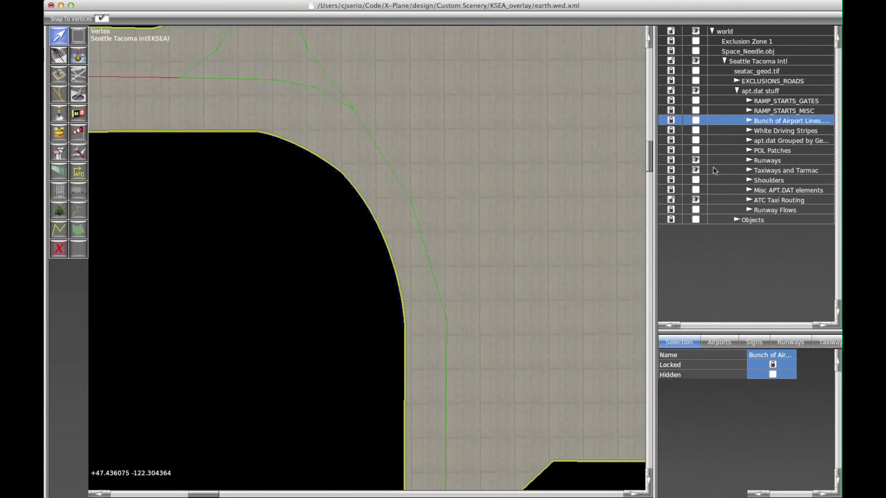
{"action": "left_click", "coordinate": [696, 171]}
{"action": "left_click", "coordinate": [695, 121]}
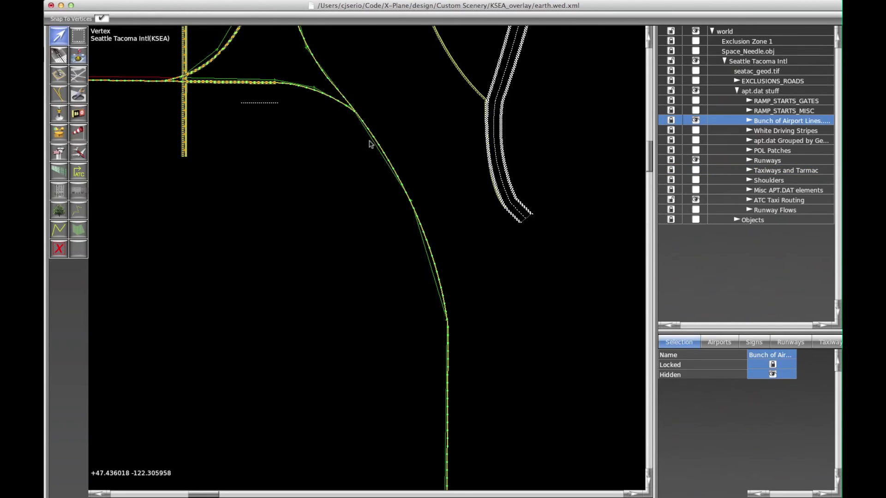
Bring the runway-side junction with its hold-short bar into view
{"action": "scroll", "coordinate": [374, 134], "scroll_direction": "up", "scroll_amount": 1}
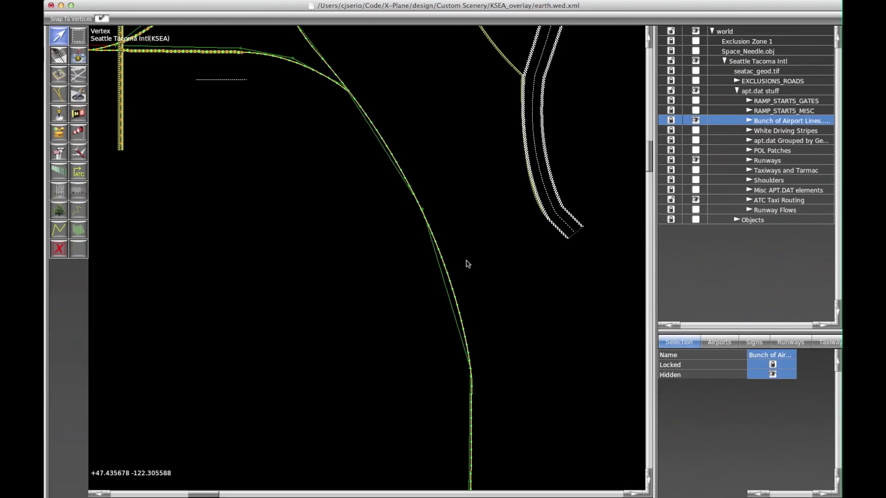
{"action": "scroll", "coordinate": [467, 264], "scroll_direction": "down", "scroll_amount": 5}
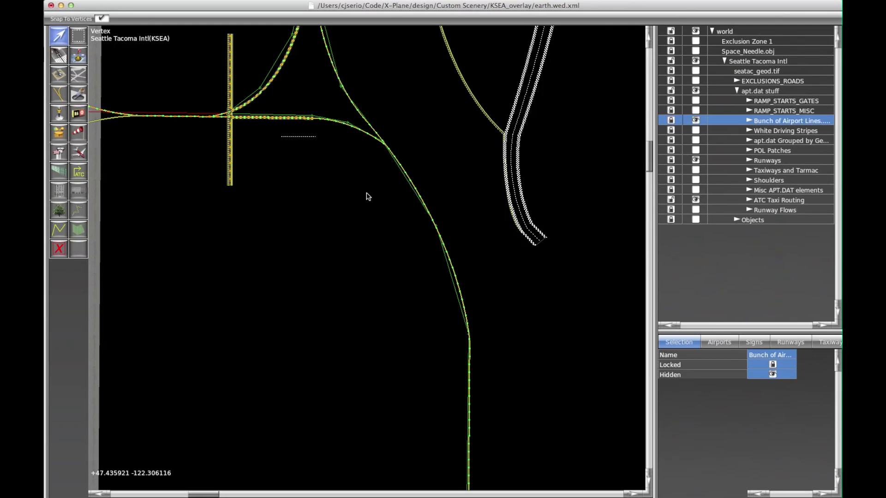
{"action": "scroll", "coordinate": [368, 197], "scroll_direction": "down", "scroll_amount": 1}
{"action": "scroll", "coordinate": [367, 197], "scroll_direction": "down", "scroll_amount": 1}
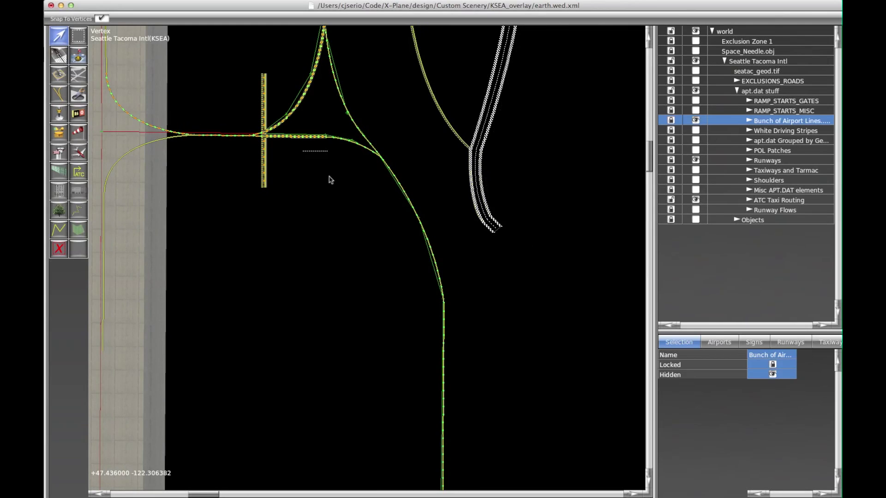
{"action": "right_click_drag", "start_coordinate": [330, 178], "coordinate": [346, 303]}
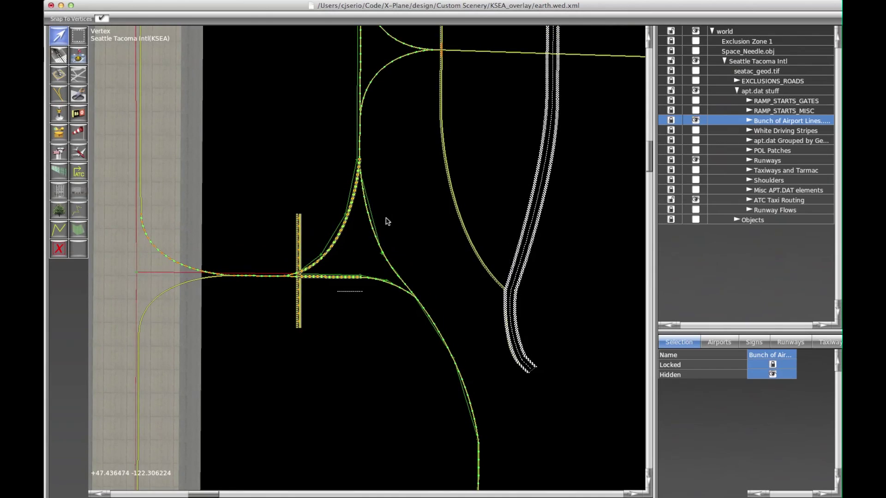
{"action": "right_click_drag", "start_coordinate": [387, 221], "coordinate": [395, 286]}
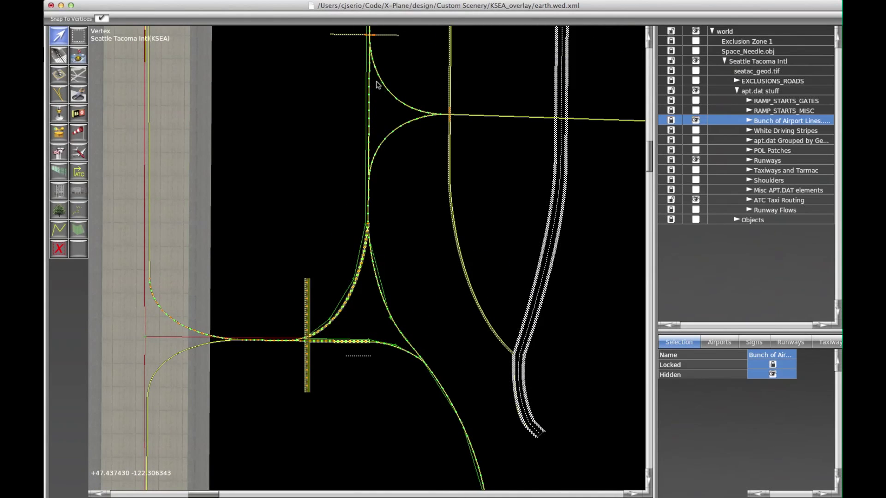
{"action": "scroll", "coordinate": [321, 229], "scroll_direction": "down", "scroll_amount": 1}
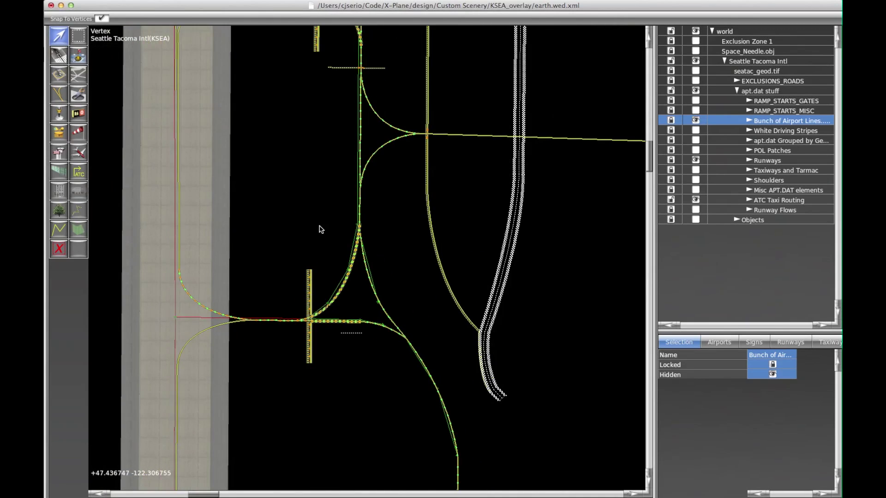
{"action": "right_click_drag", "start_coordinate": [322, 248], "coordinate": [336, 330]}
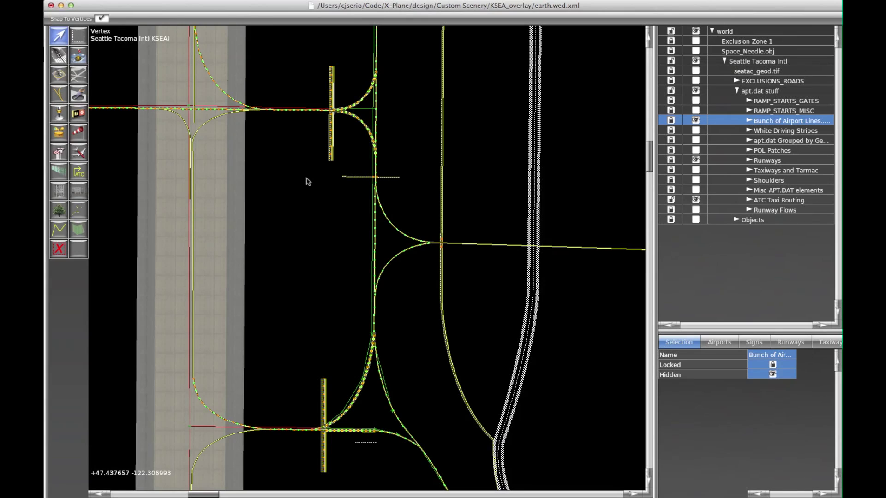
{"action": "scroll", "coordinate": [326, 154], "scroll_direction": "up", "scroll_amount": 5}
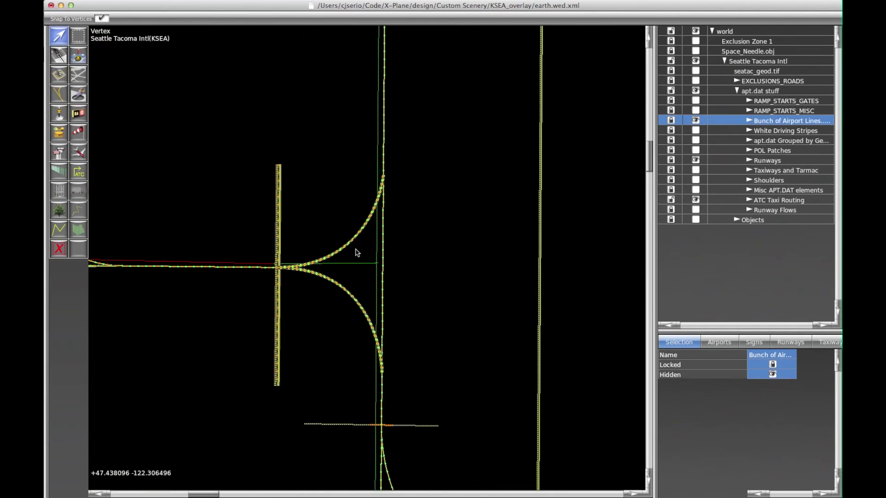
{"action": "scroll", "coordinate": [380, 265], "scroll_direction": "up", "scroll_amount": 4}
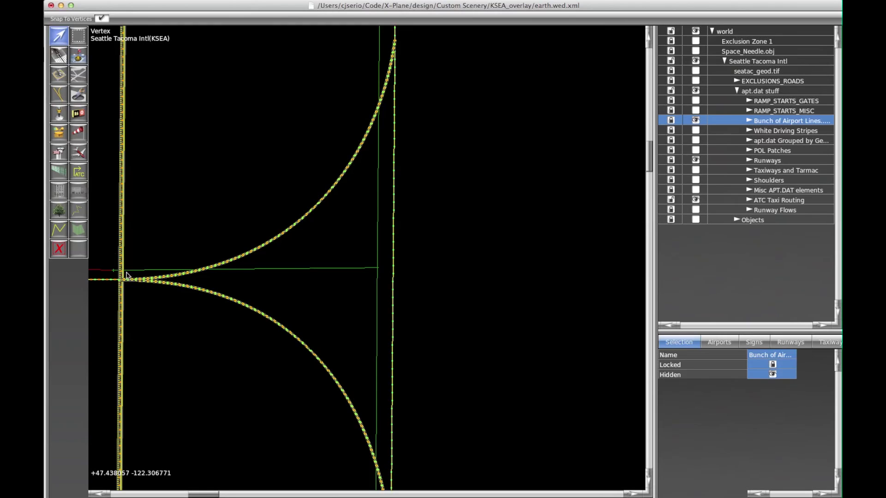
{"action": "left_click", "coordinate": [371, 271]}
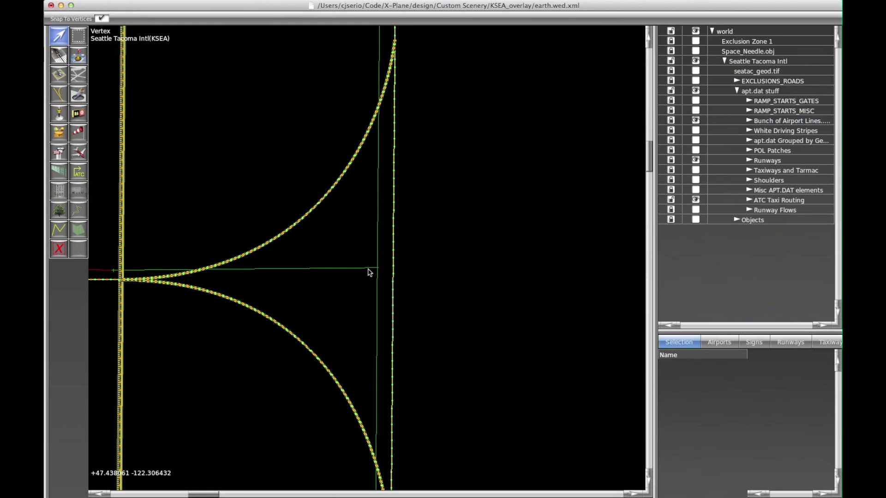
{"action": "left_click", "coordinate": [368, 268]}
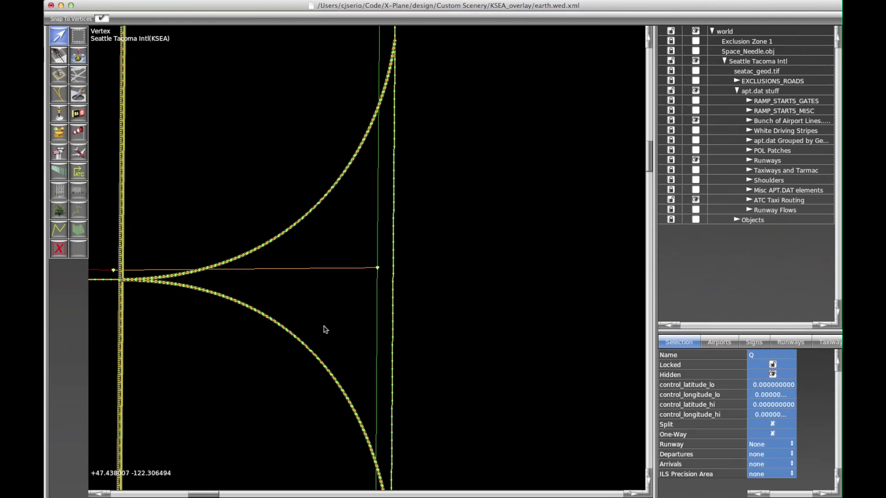
{"action": "left_click", "coordinate": [410, 373]}
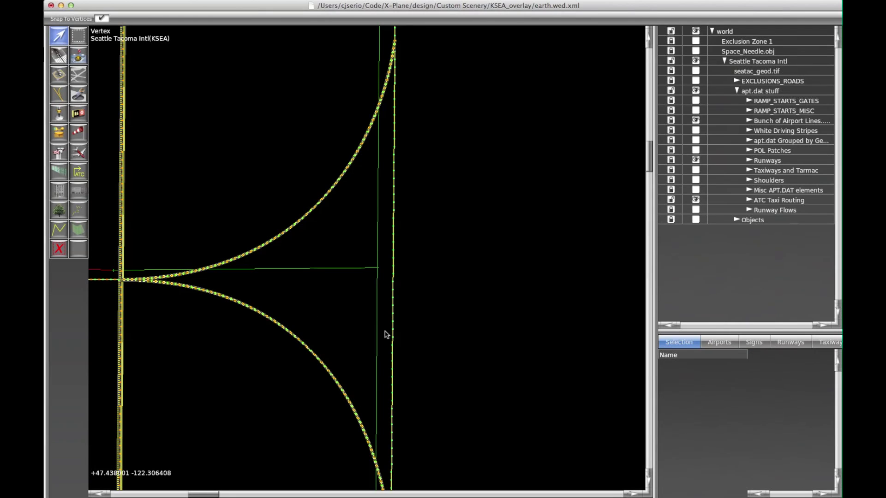
{"action": "left_click", "coordinate": [378, 335]}
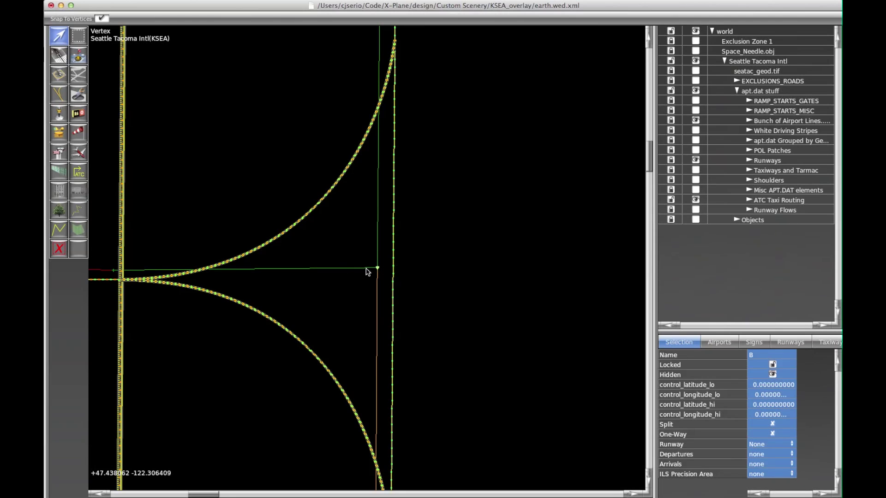
{"action": "left_click", "coordinate": [338, 257]}
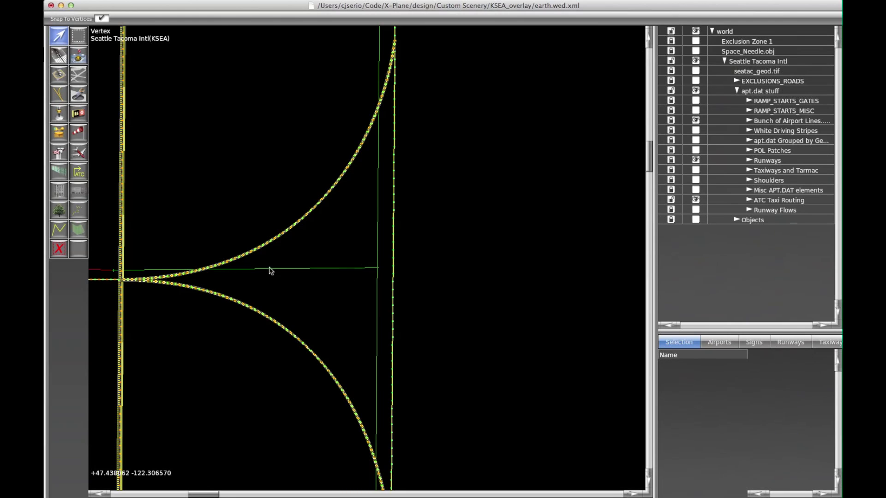
{"action": "scroll", "coordinate": [270, 272], "scroll_direction": "down", "scroll_amount": 3}
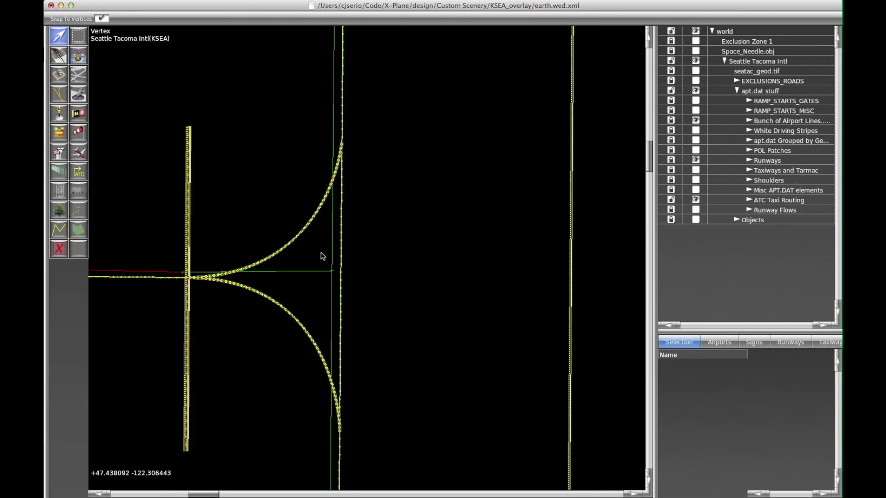
Zoom out and pan toward the taxiway junctions beside the hold-short line
{"action": "scroll", "coordinate": [325, 187], "scroll_direction": "down", "scroll_amount": 2}
{"action": "scroll", "coordinate": [326, 187], "scroll_direction": "down", "scroll_amount": 3}
{"action": "scroll", "coordinate": [341, 367], "scroll_direction": "down", "scroll_amount": 2}
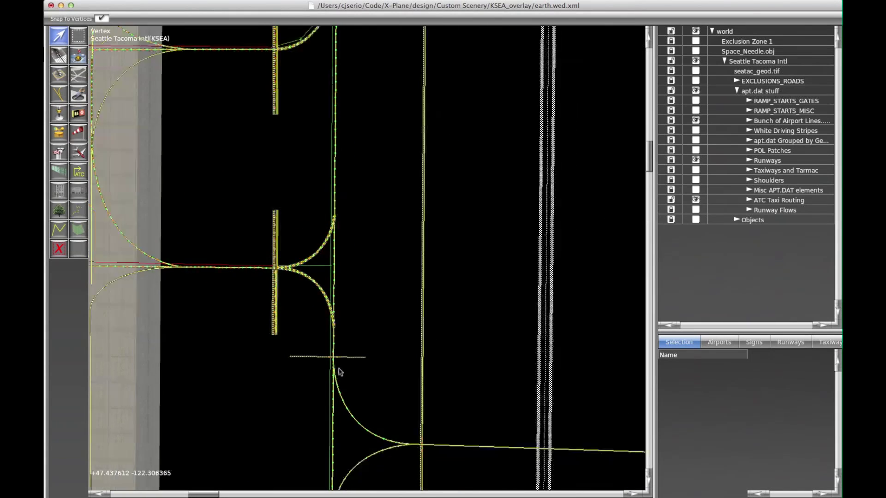
{"action": "right_click_drag", "start_coordinate": [340, 402], "coordinate": [360, 346]}
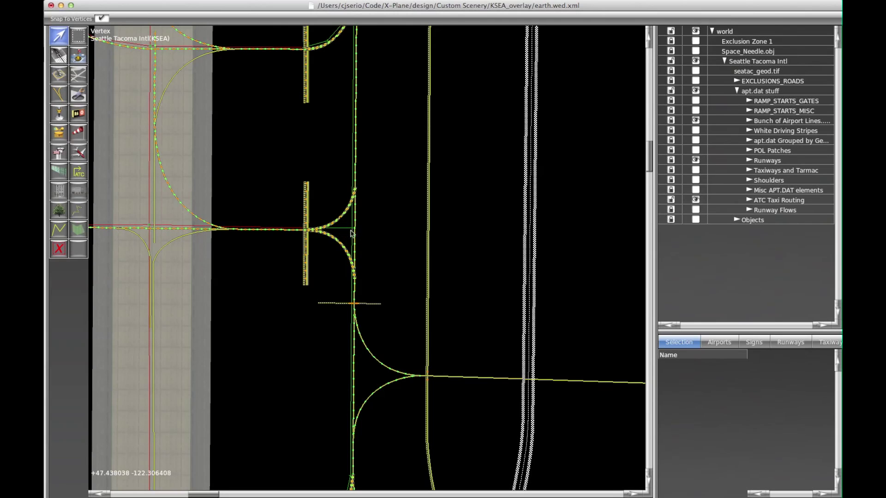
{"action": "scroll", "coordinate": [367, 255], "scroll_direction": "down", "scroll_amount": 2}
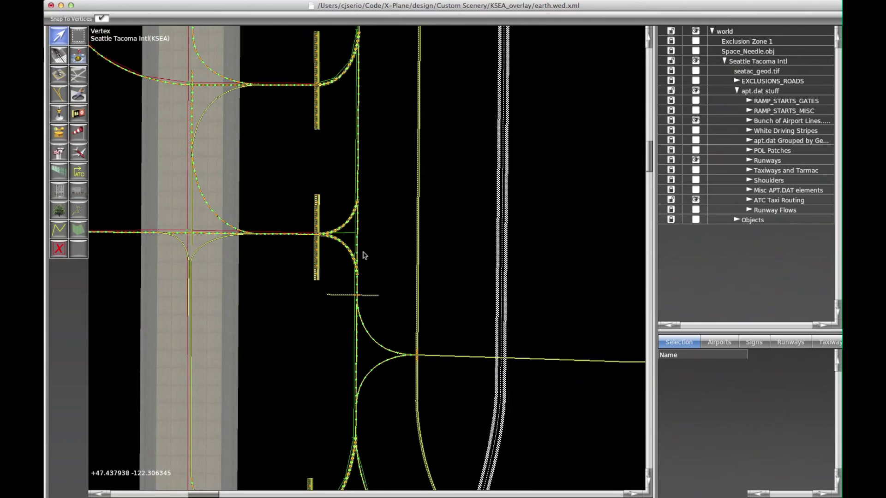
{"action": "scroll", "coordinate": [365, 254], "scroll_direction": "down", "scroll_amount": 2}
{"action": "right_click_drag", "start_coordinate": [266, 168], "coordinate": [295, 253]}
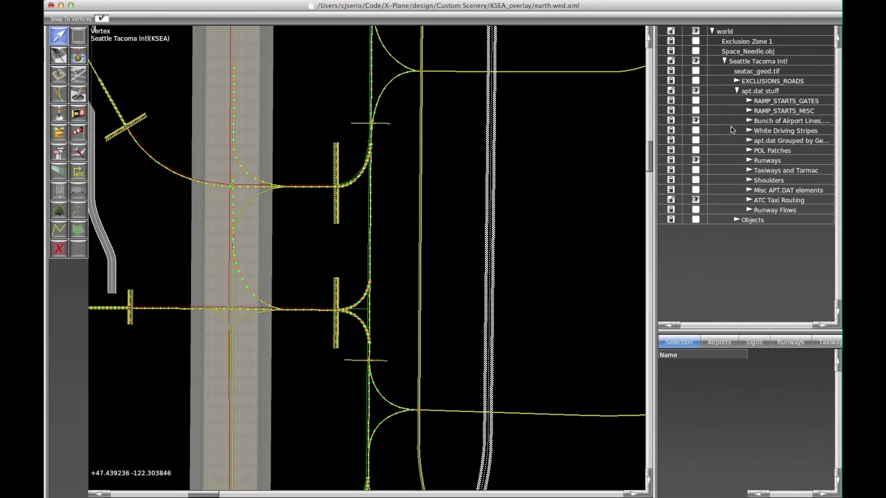
Centre the hold-short junction and turn the Taxiways and Tarmac layer back on
{"action": "scroll", "coordinate": [429, 206], "scroll_direction": "up", "scroll_amount": 2}
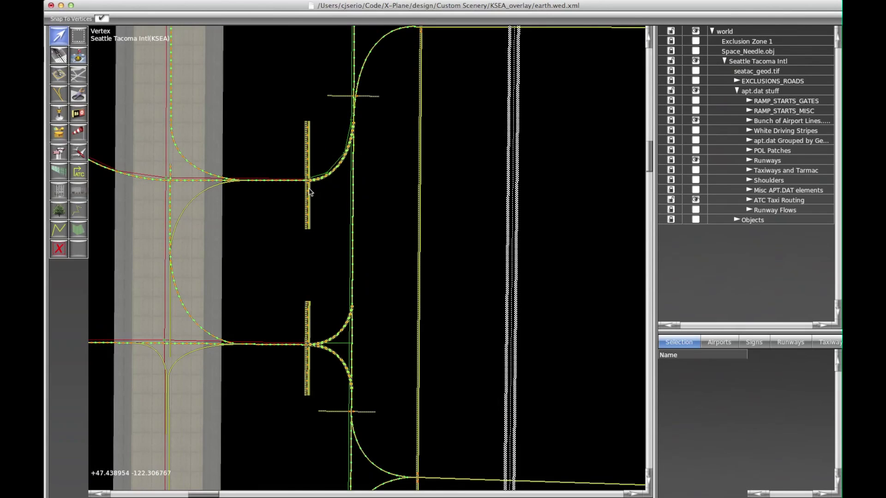
{"action": "right_click_drag", "start_coordinate": [306, 193], "coordinate": [309, 263]}
{"action": "scroll", "coordinate": [323, 249], "scroll_direction": "up", "scroll_amount": 2}
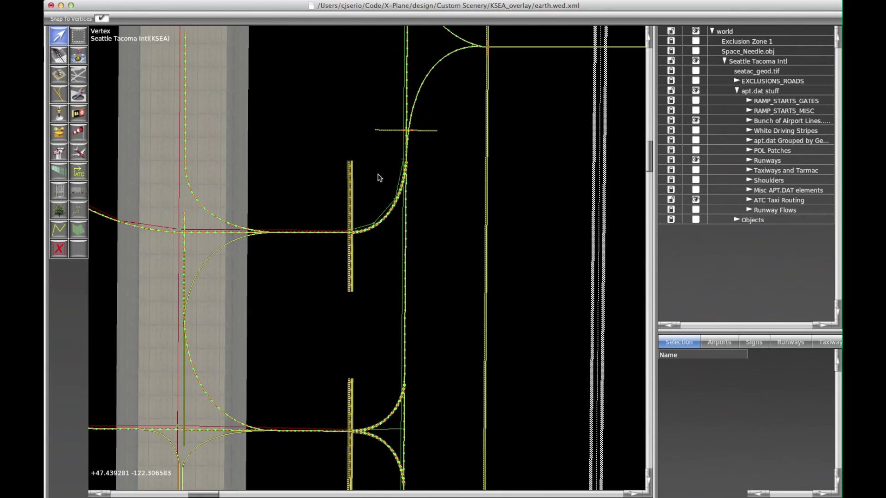
{"action": "scroll", "coordinate": [356, 254], "scroll_direction": "up", "scroll_amount": 3}
{"action": "right_click_drag", "start_coordinate": [361, 231], "coordinate": [383, 317]}
{"action": "scroll", "coordinate": [383, 315], "scroll_direction": "down", "scroll_amount": 2}
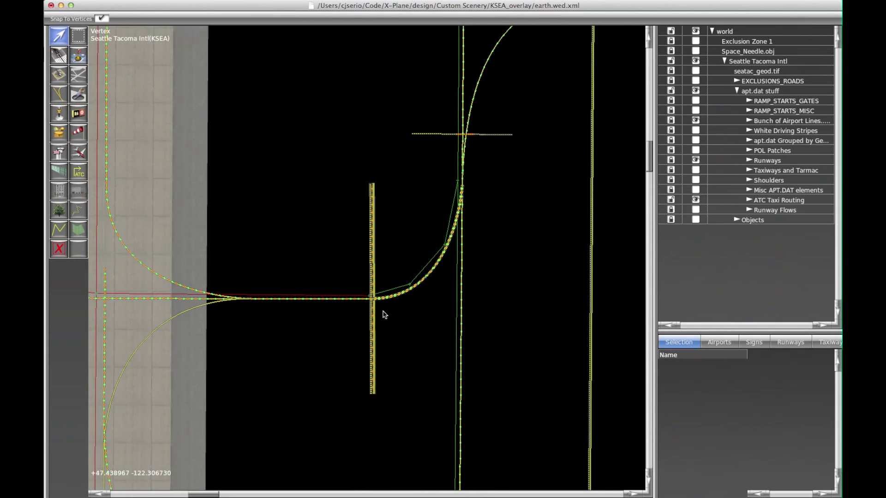
{"action": "left_click", "coordinate": [696, 171]}
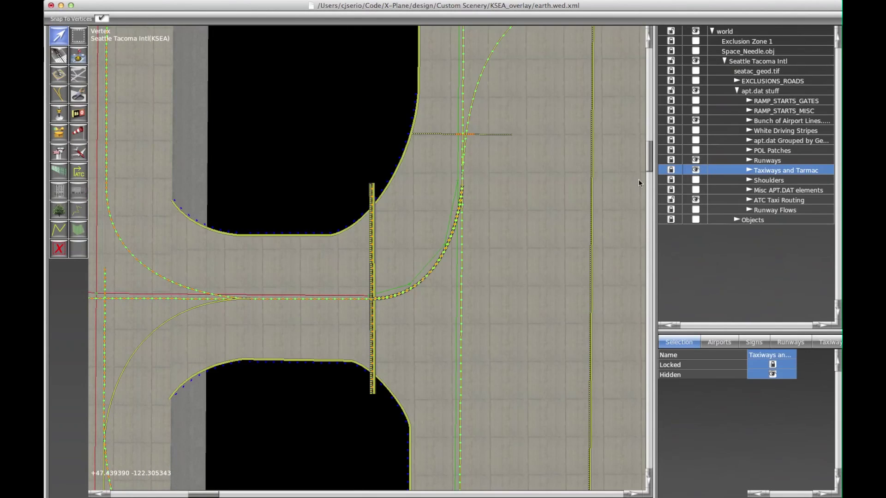
Hide the taxiway pavement again and select the short angled route segment P
{"action": "scroll", "coordinate": [394, 296], "scroll_direction": "up", "scroll_amount": 2}
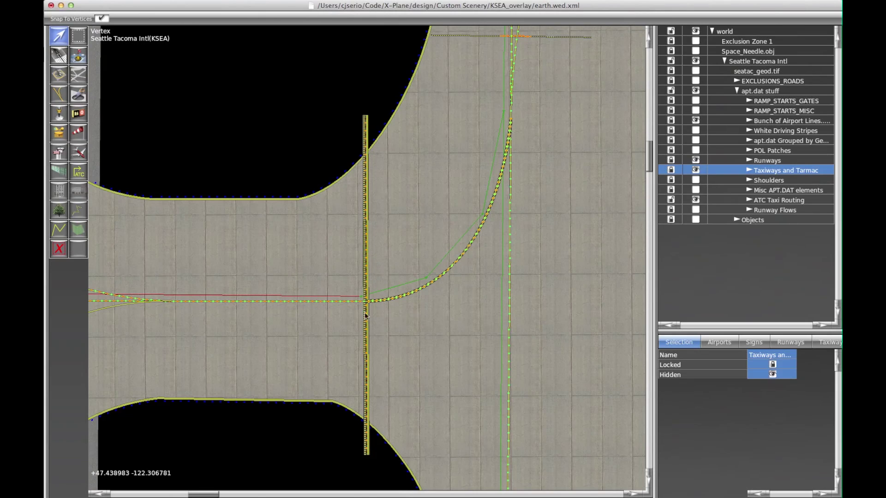
{"action": "left_click", "coordinate": [696, 170]}
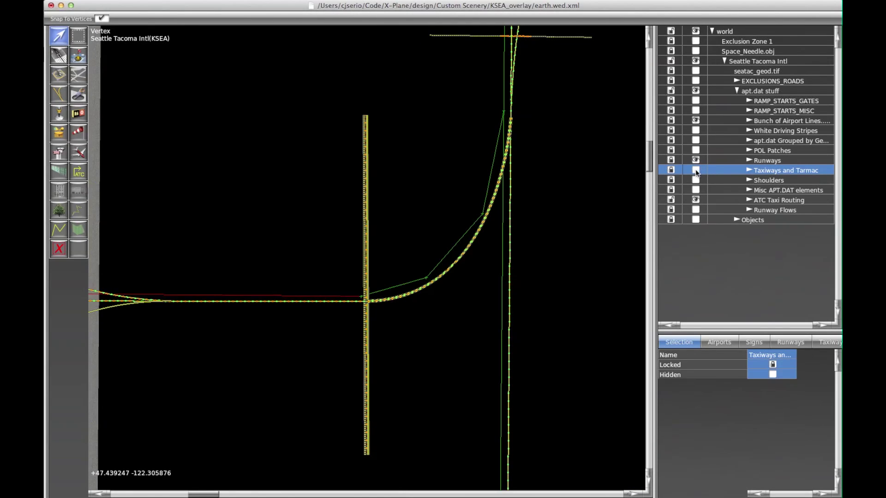
{"action": "left_click", "coordinate": [403, 288]}
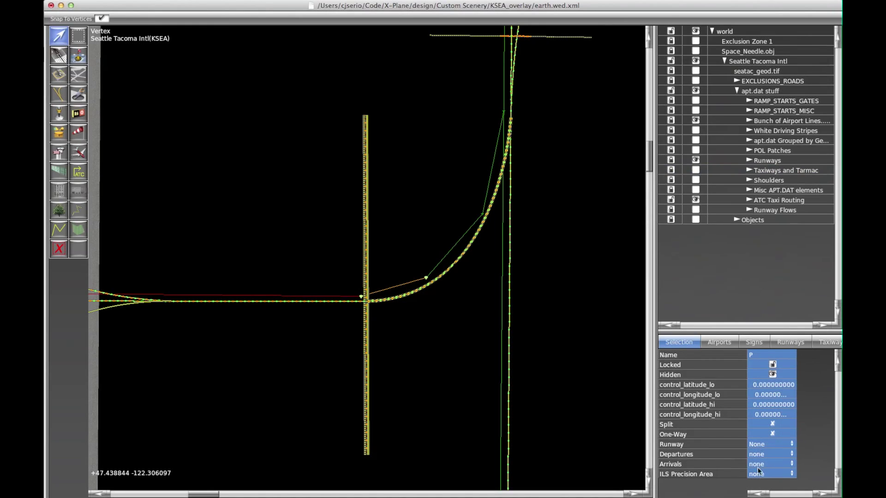
{"action": "left_click", "coordinate": [319, 298]}
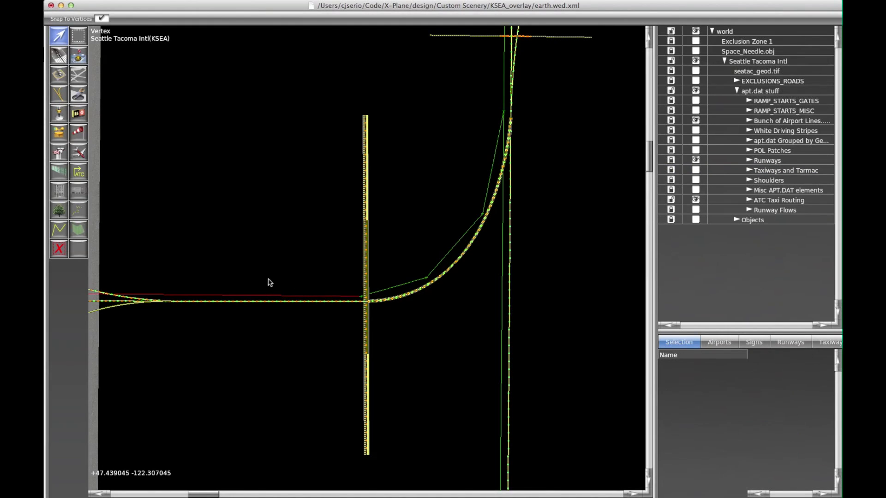
{"action": "left_click", "coordinate": [272, 299]}
Recentre the map and reselect segment P to set its 16L,34R departures and arrivals
{"action": "right_click_drag", "start_coordinate": [249, 259], "coordinate": [330, 251]}
{"action": "left_click", "coordinate": [370, 279]}
{"action": "left_click", "coordinate": [369, 286]}
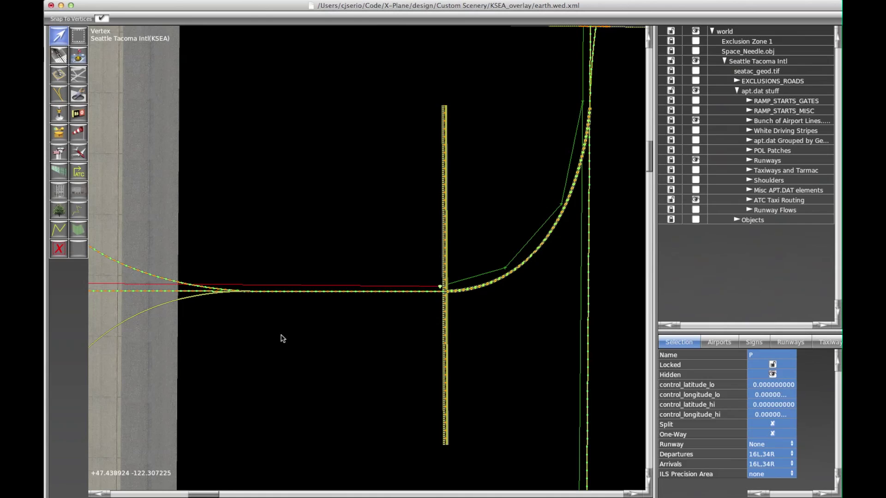
{"action": "scroll", "coordinate": [282, 338], "scroll_direction": "down", "scroll_amount": 1}
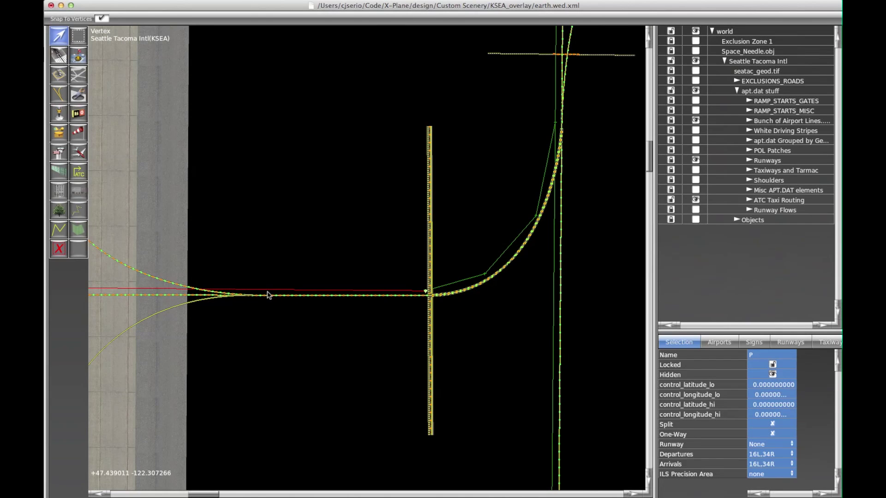
{"action": "scroll", "coordinate": [311, 263], "scroll_direction": "down", "scroll_amount": 1}
{"action": "scroll", "coordinate": [297, 261], "scroll_direction": "down", "scroll_amount": 1}
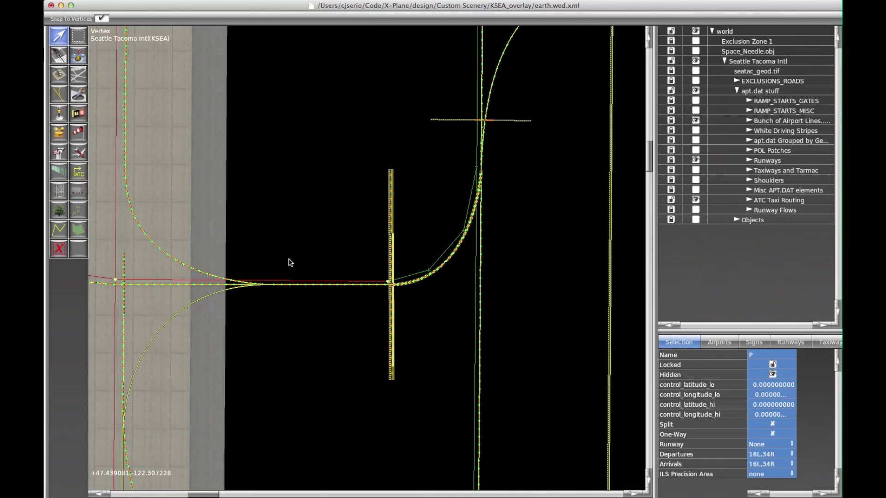